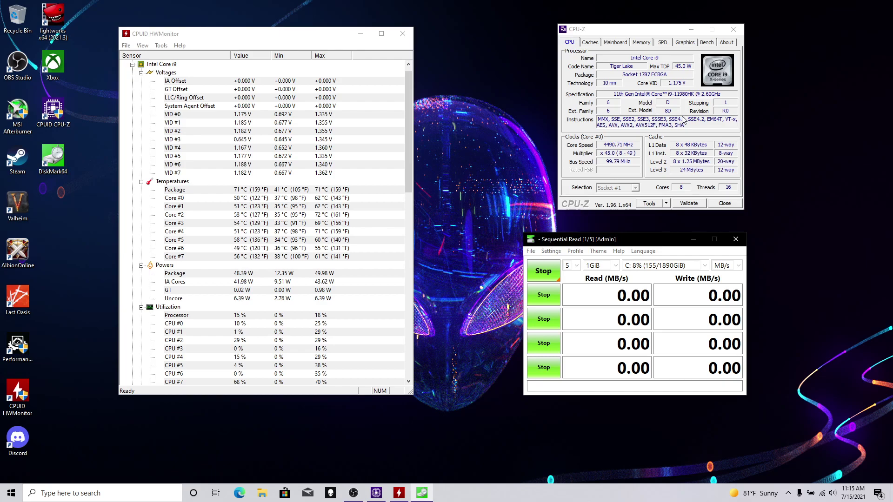
Step: Review the cache, mainboard, memory, SPD and graphics details in CPU-Z and return to the processor overview
left_click(591, 43)
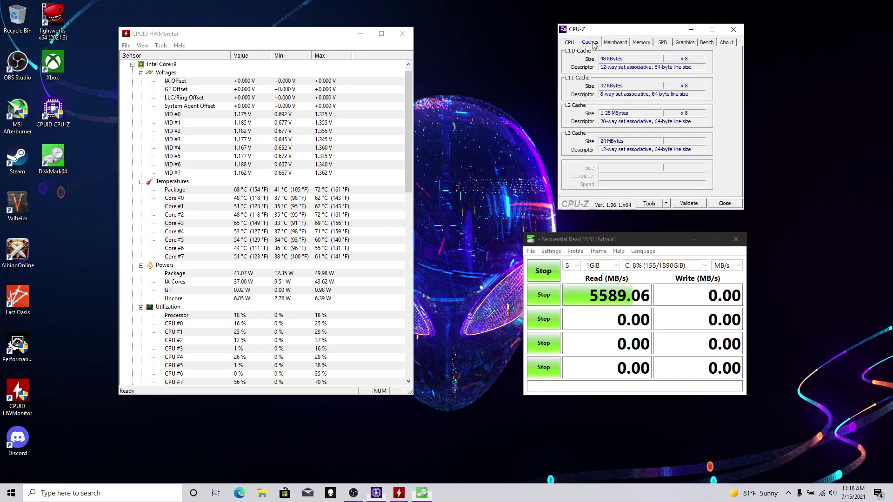
left_click(624, 43)
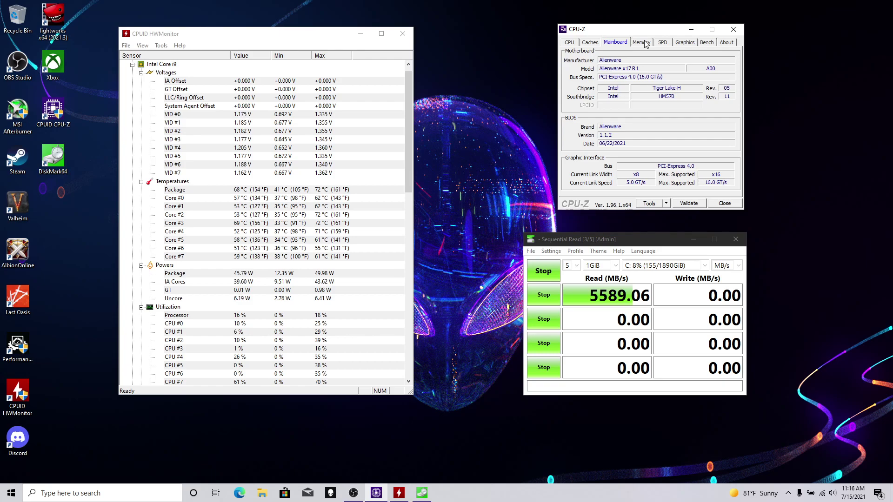
left_click(644, 43)
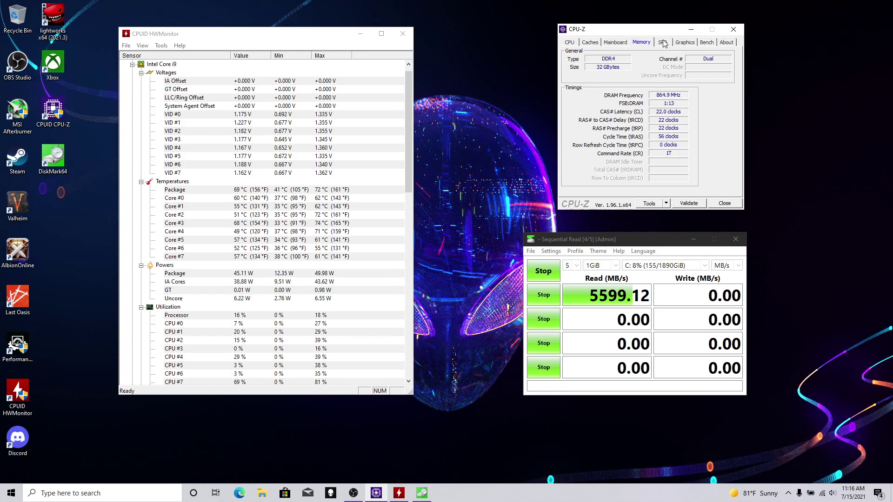
left_click(663, 42)
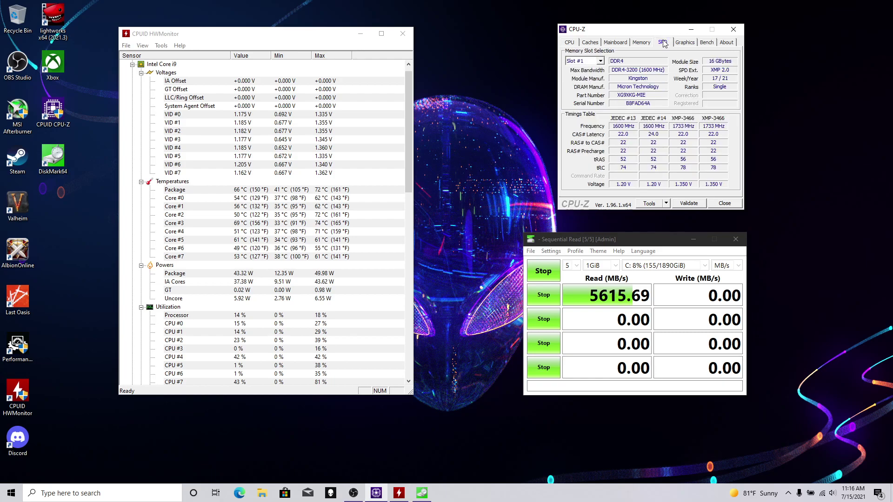
left_click(686, 43)
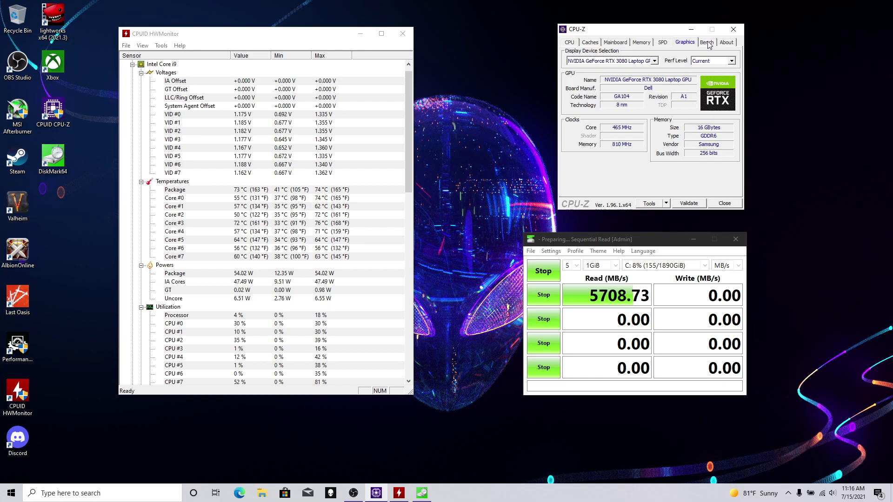
left_click(573, 43)
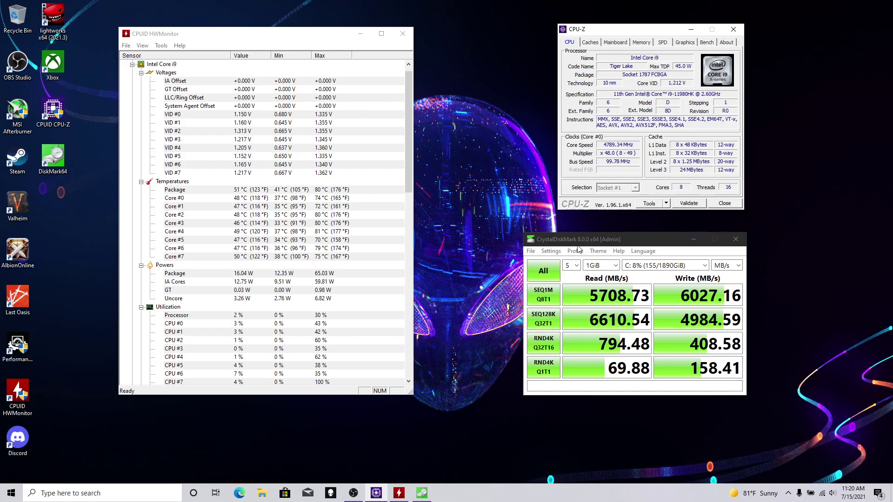
Step: Go through the laptop's cache, mainboard, memory, SPD and graphics specifications again with the disk benchmark complete
left_click(595, 42)
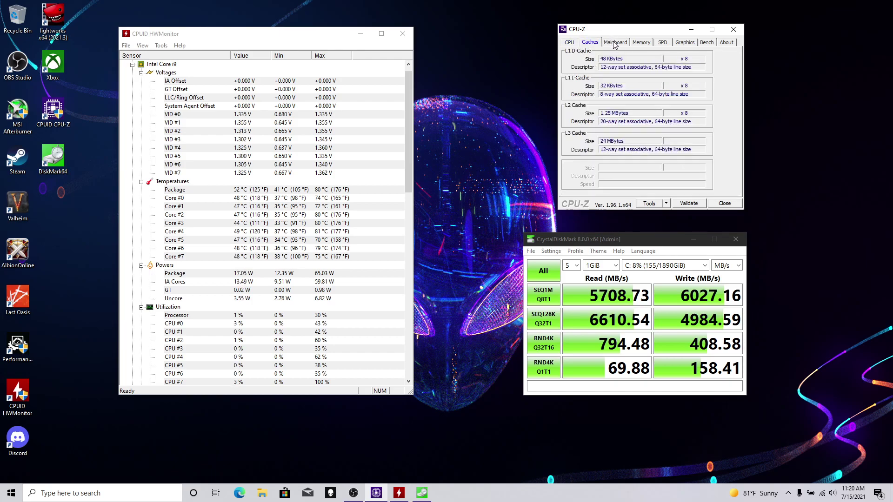
left_click(614, 43)
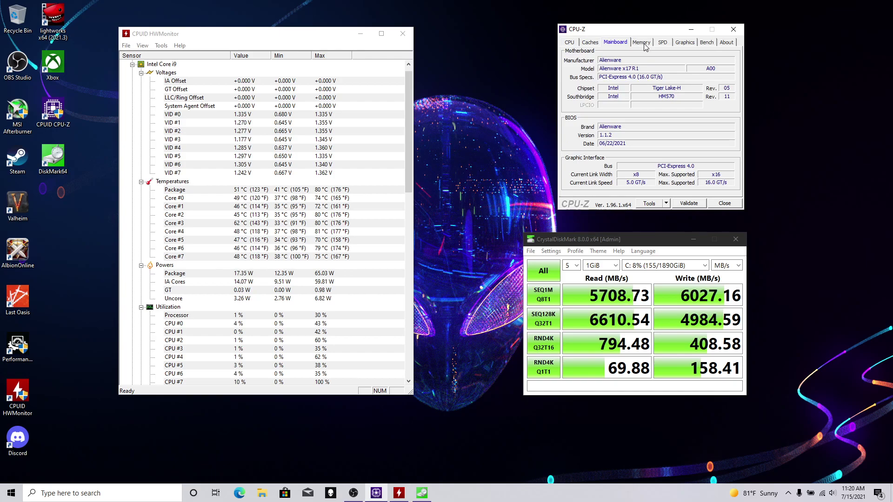
left_click(644, 44)
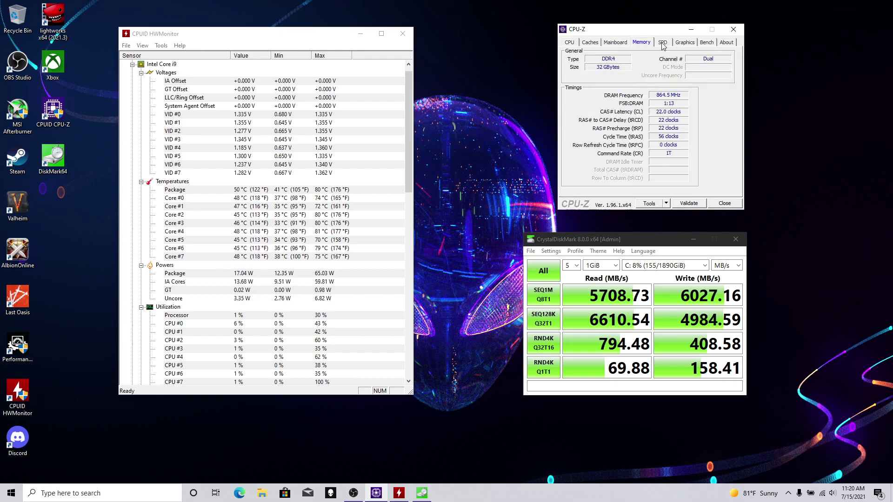
left_click(665, 44)
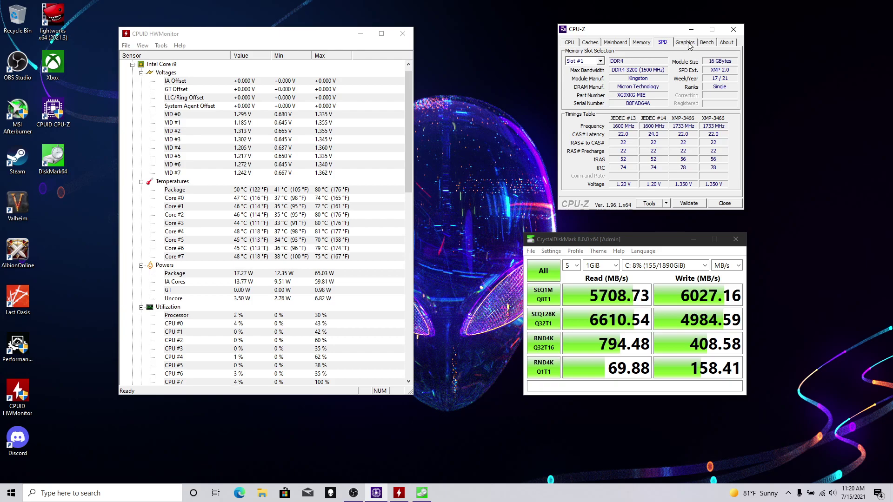
left_click(688, 43)
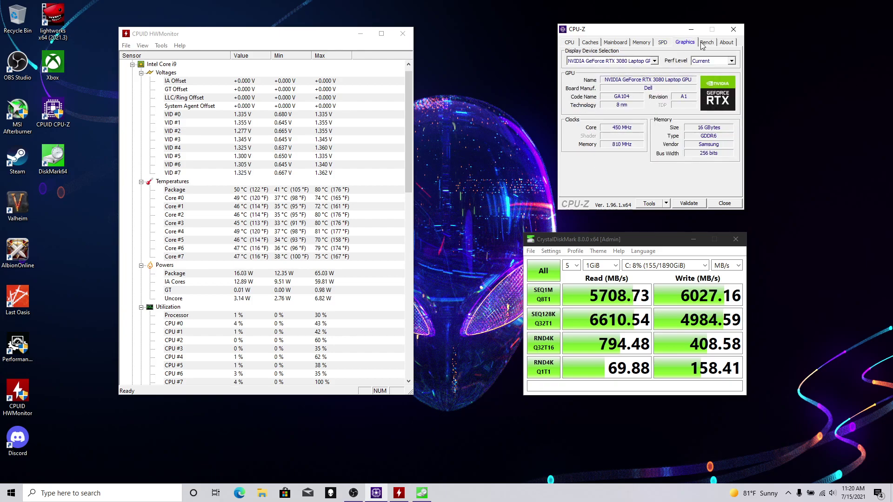
Step: Run the CPU-Z processor benchmark using benchmark version 17.01.64
left_click(710, 45)
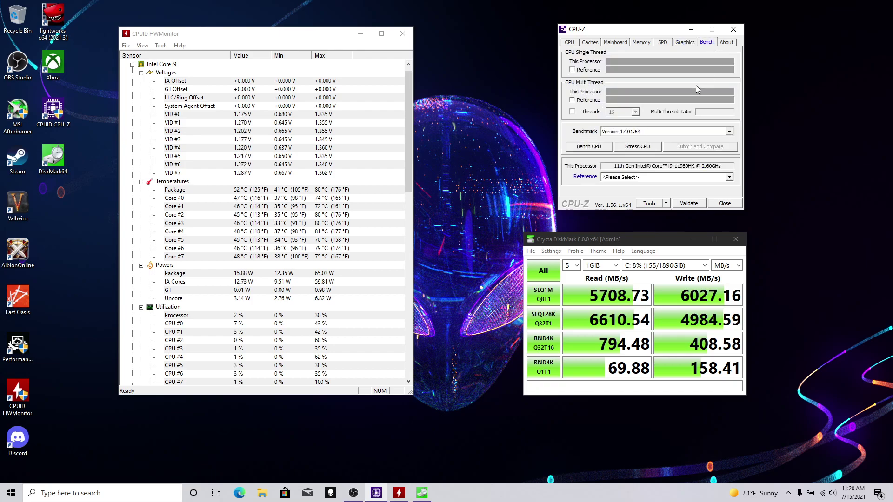
left_click(588, 147)
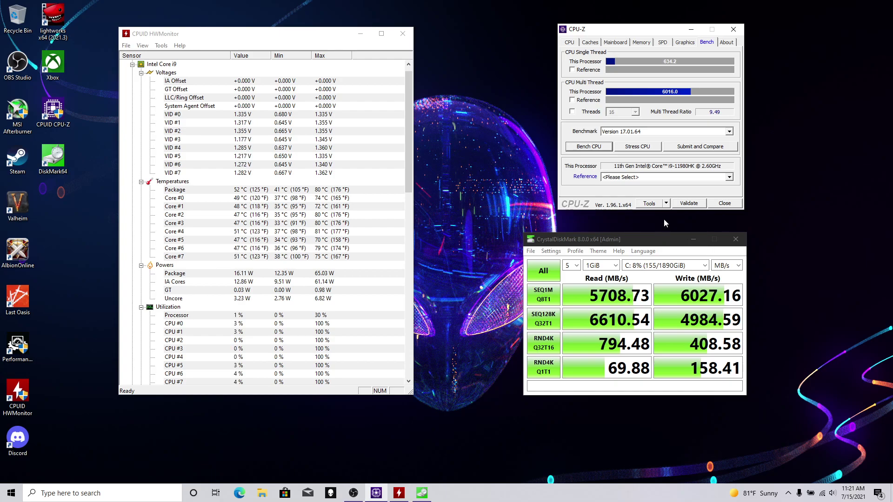
Step: Start the CPU stress test and check the processor's core speed and multiplier under load
left_click(638, 147)
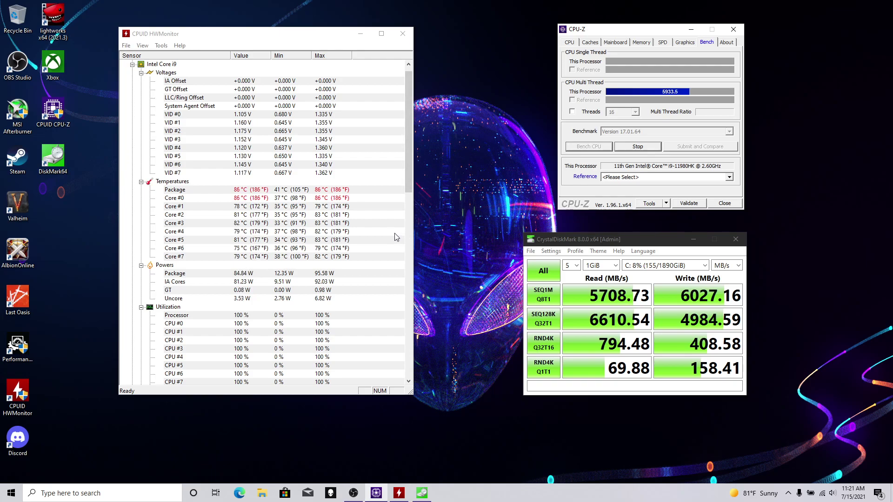
left_click(569, 43)
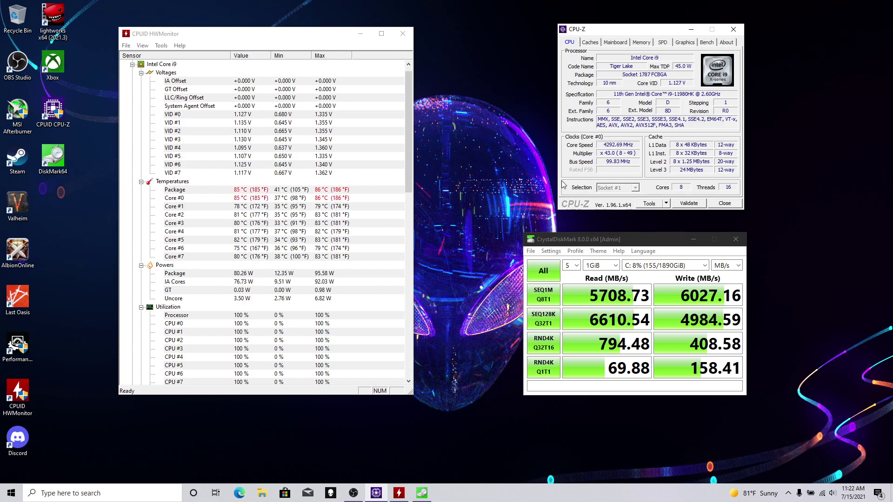
left_click(706, 42)
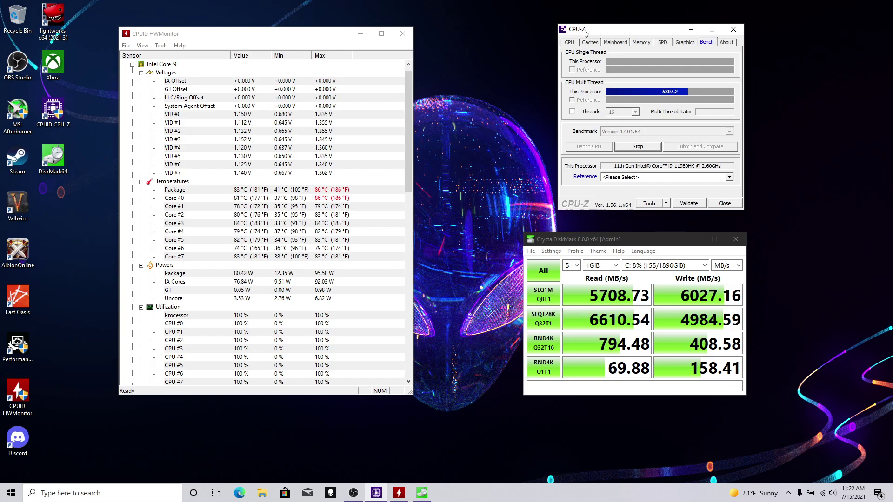
left_click(598, 42)
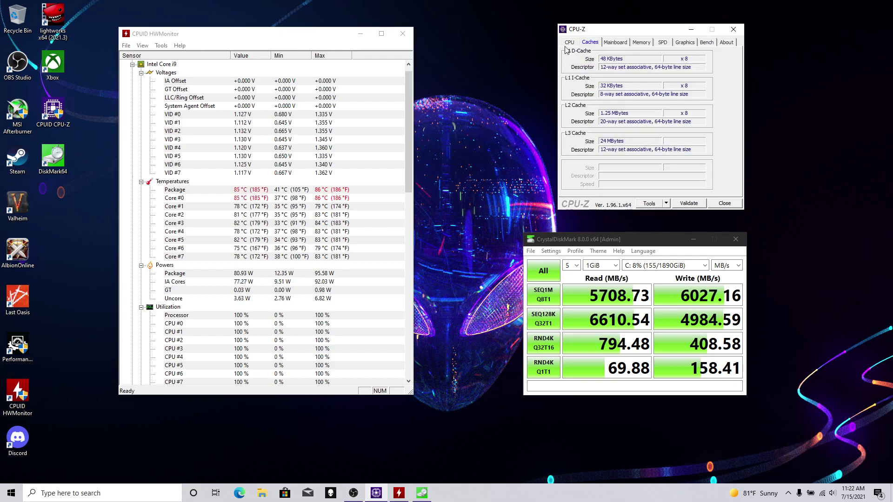
left_click(567, 42)
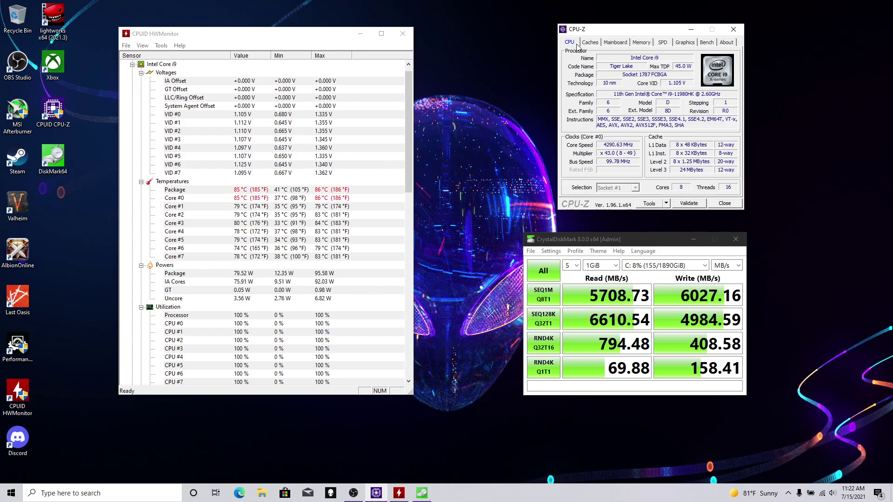
Step: Inspect the cache, mainboard, memory, SPD and graphics information while the stress test is running
left_click(590, 42)
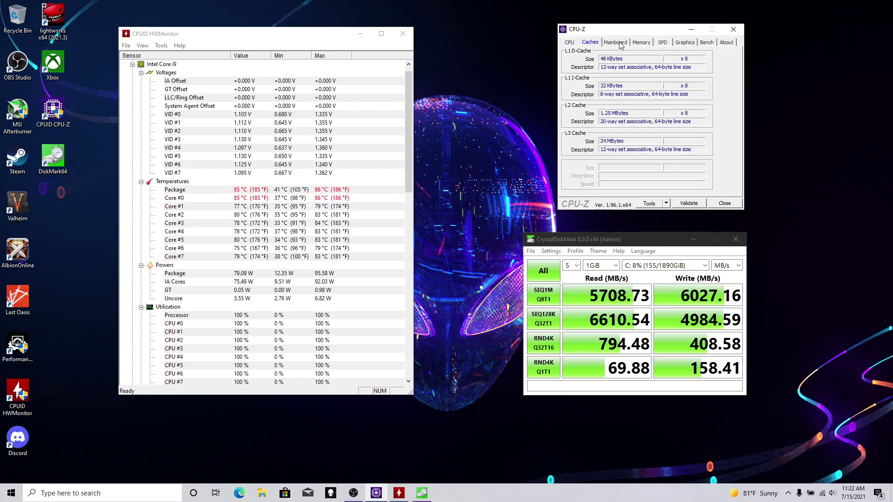
left_click(617, 43)
left_click(645, 43)
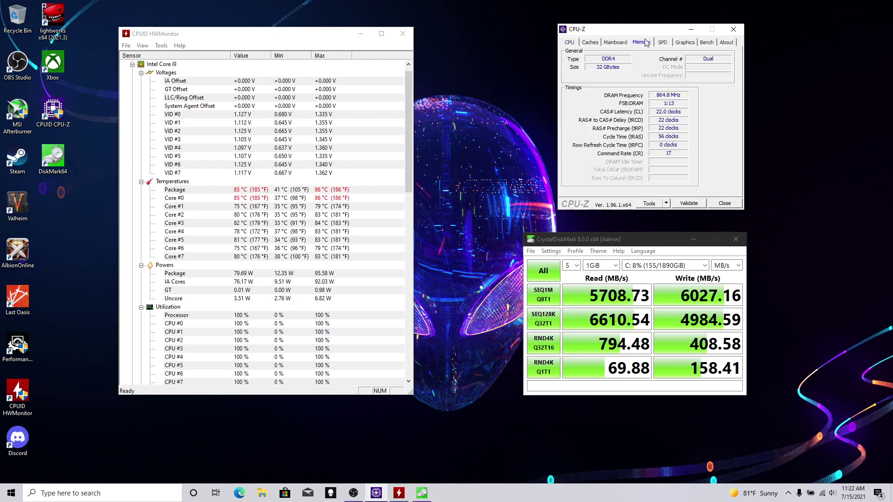
left_click(664, 43)
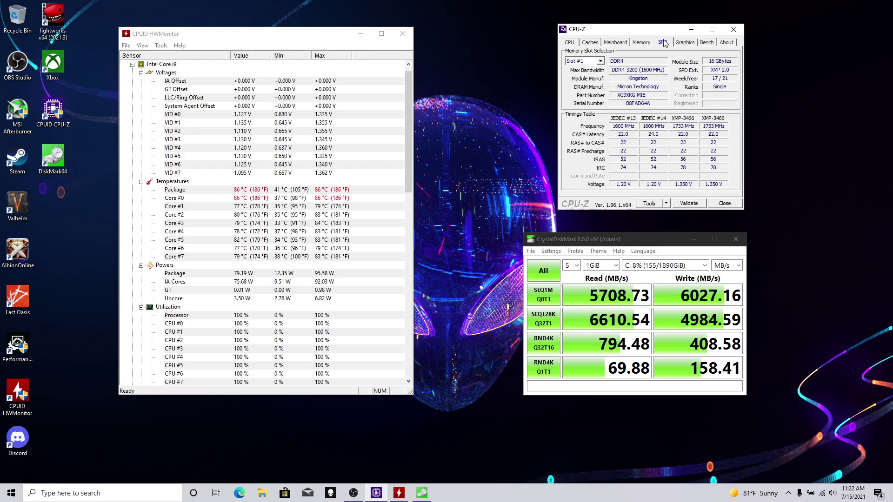
left_click(690, 44)
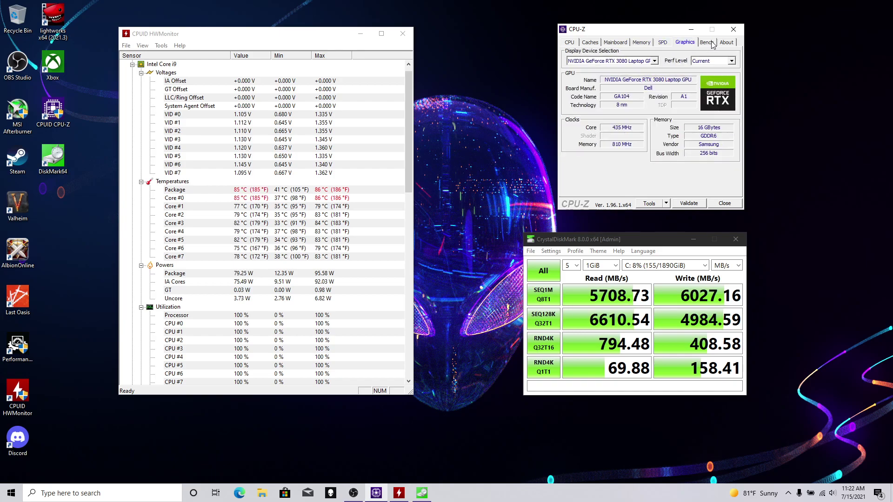
Step: Compare the CPU score against the Intel i9-7980XE, AMD Ryzen Threadripper 1950X and Intel i9-10850K references, leaving the i9-10850K selected
left_click(706, 43)
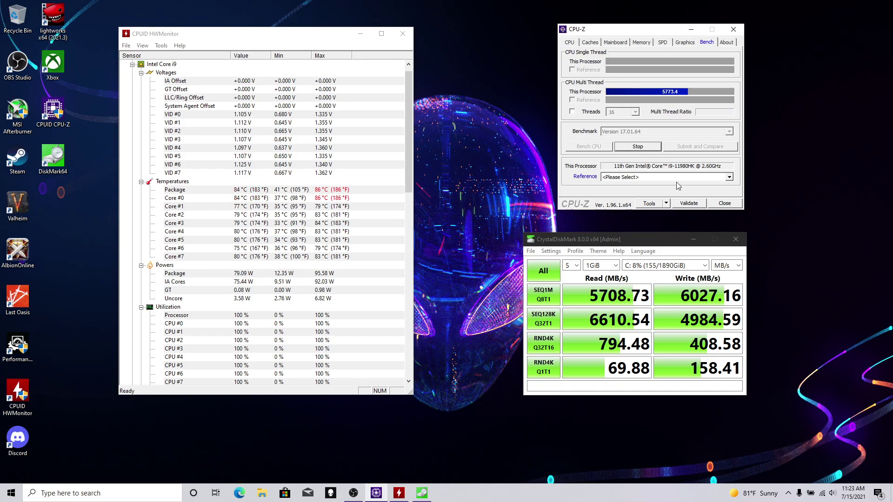
left_click(729, 177)
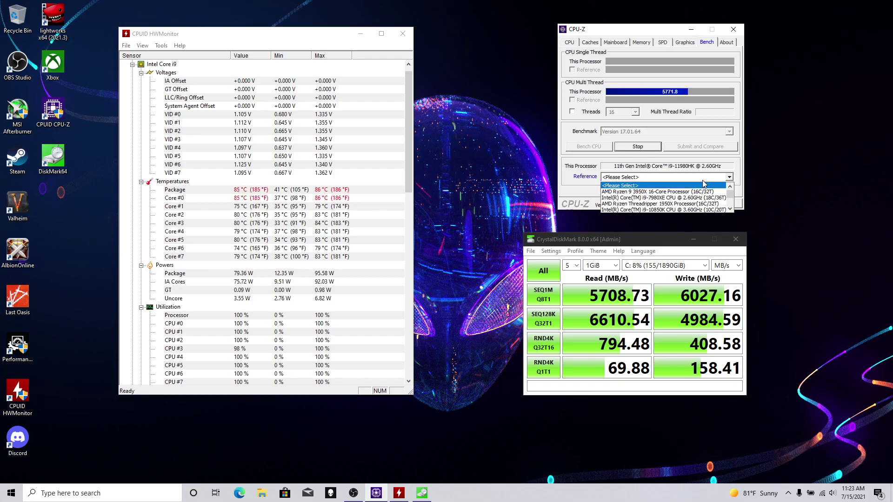
left_click(671, 199)
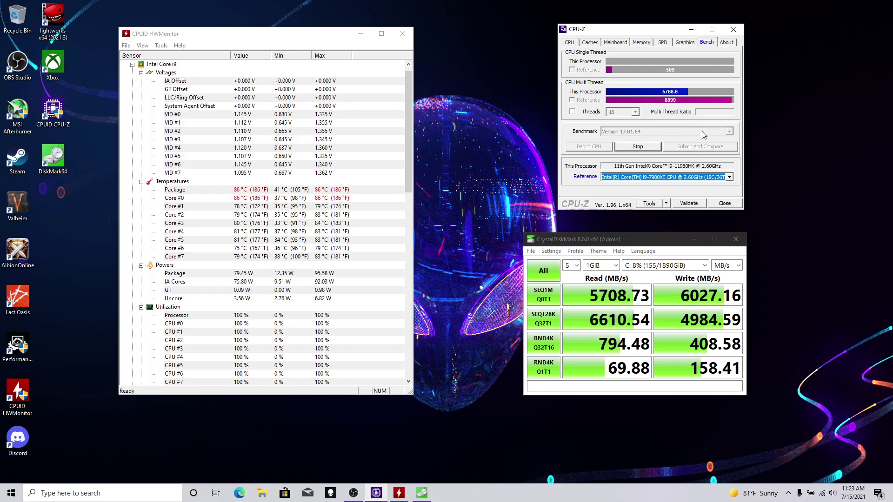
left_click(728, 177)
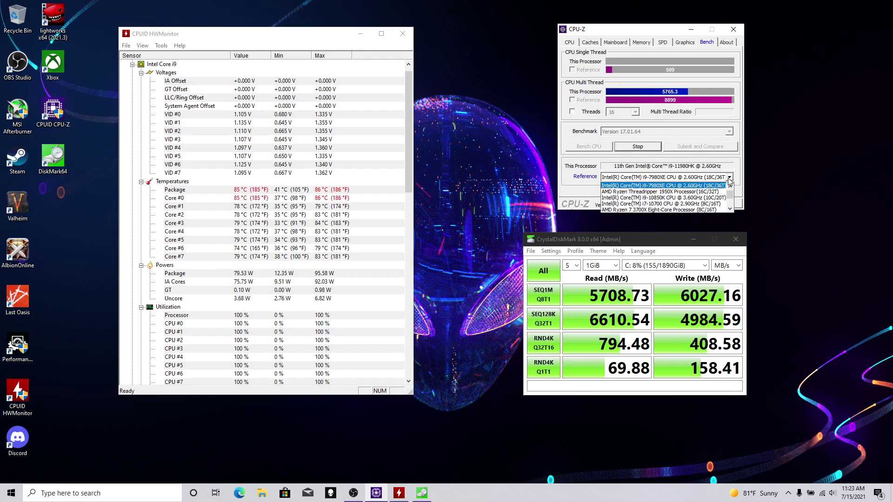
left_click(704, 192)
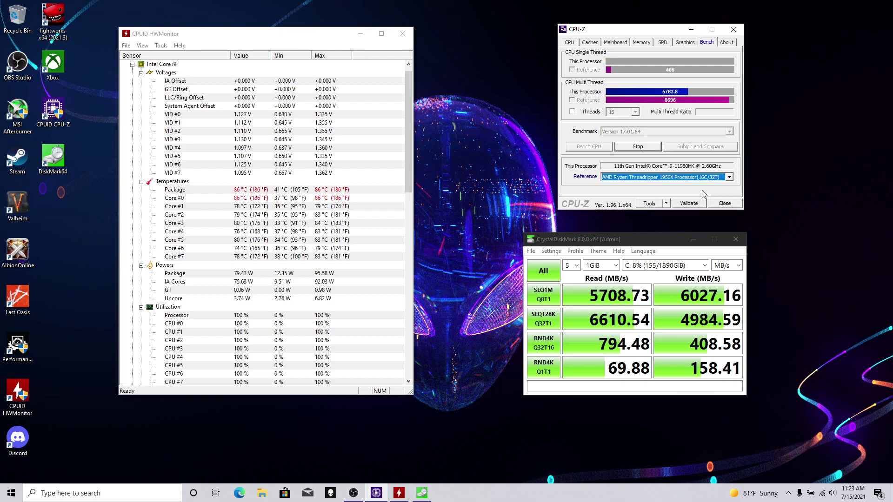
left_click(720, 178)
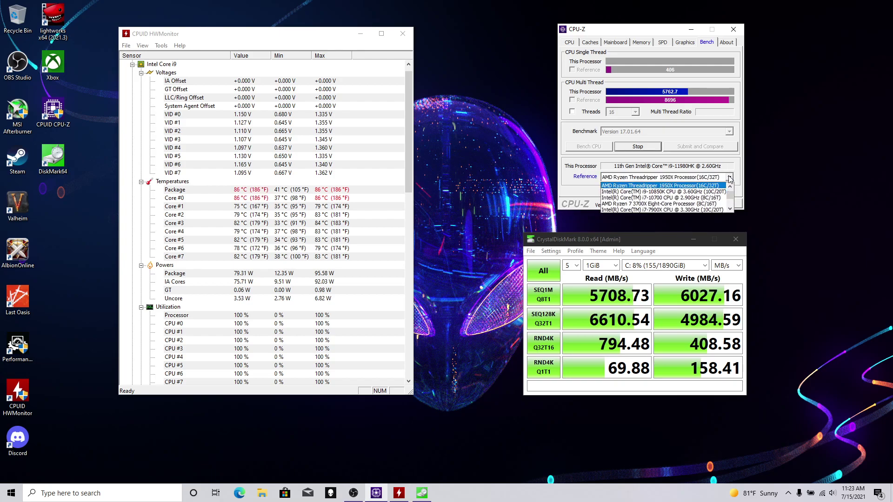
left_click(702, 191)
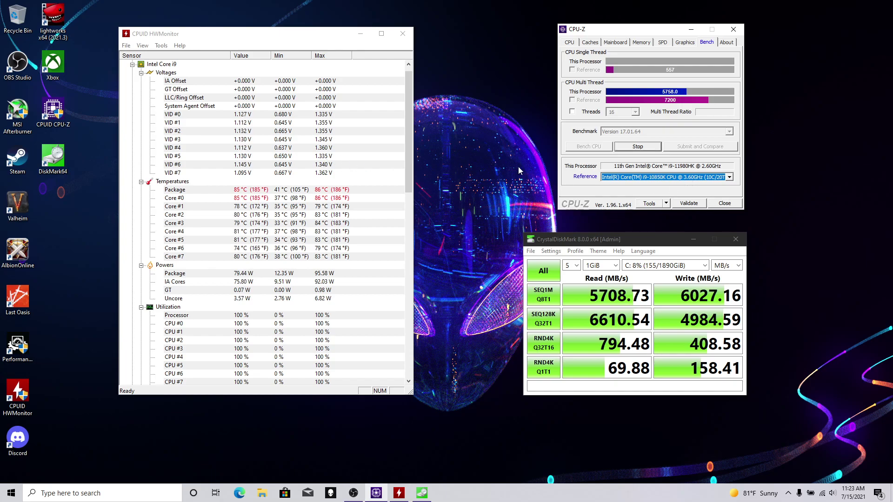
Step: Stop the CPU stress test and switch to OBS Studio
left_click(632, 147)
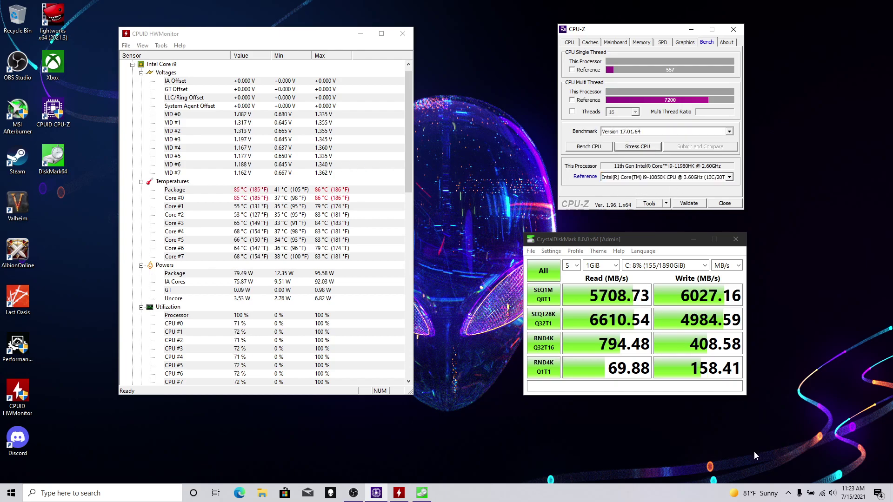
left_click(353, 493)
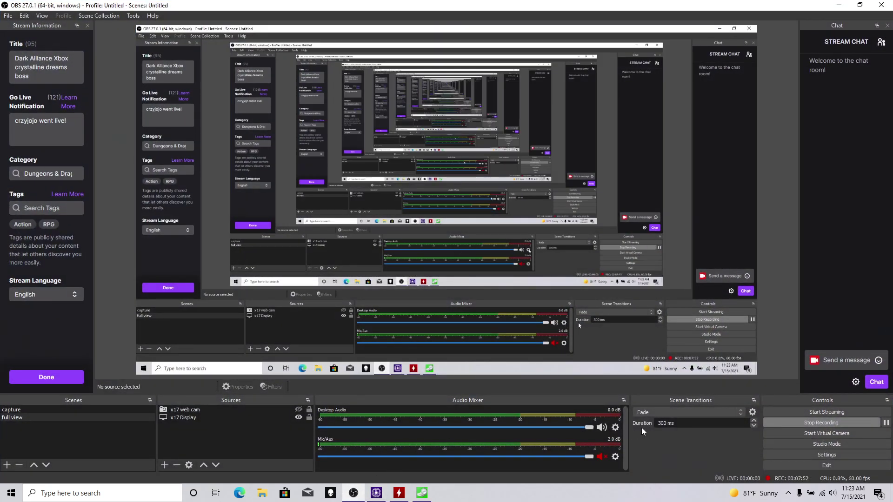